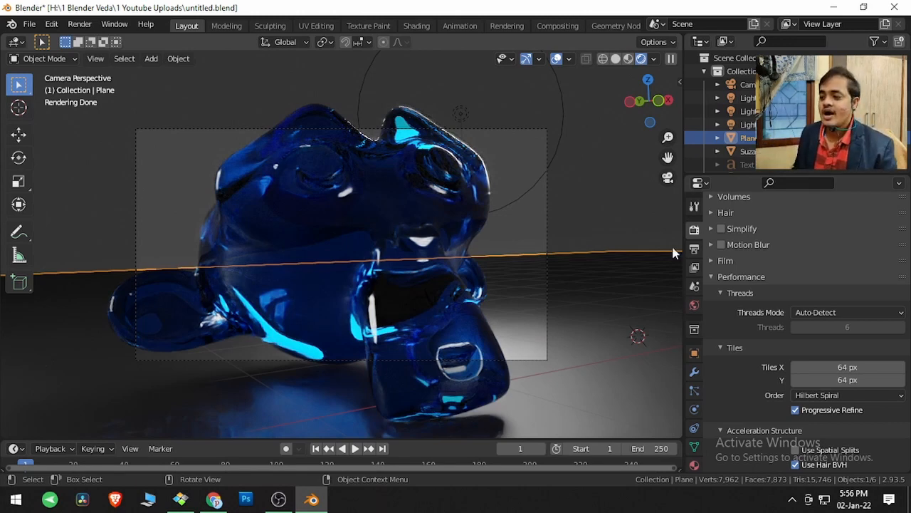
# - Select the Suzanne monkey head and review its material's Transmission, IOR and Roughness settings
pyautogui.click(432, 238)
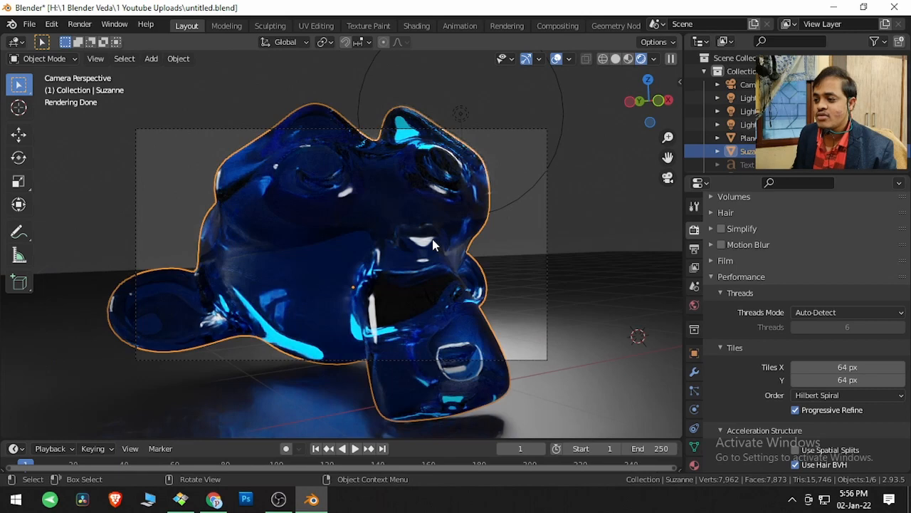
pyautogui.click(695, 464)
pyautogui.scroll(-3, 740, 363)
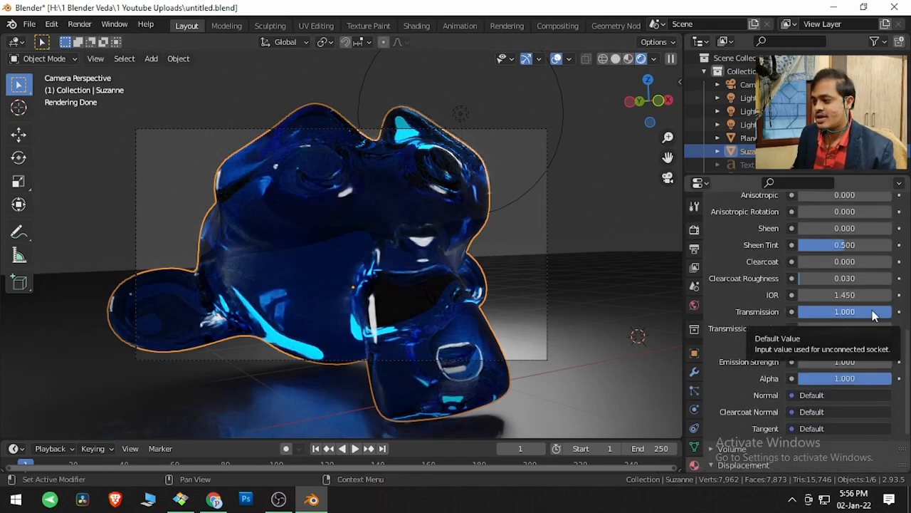
pyautogui.scroll(5, 873, 315)
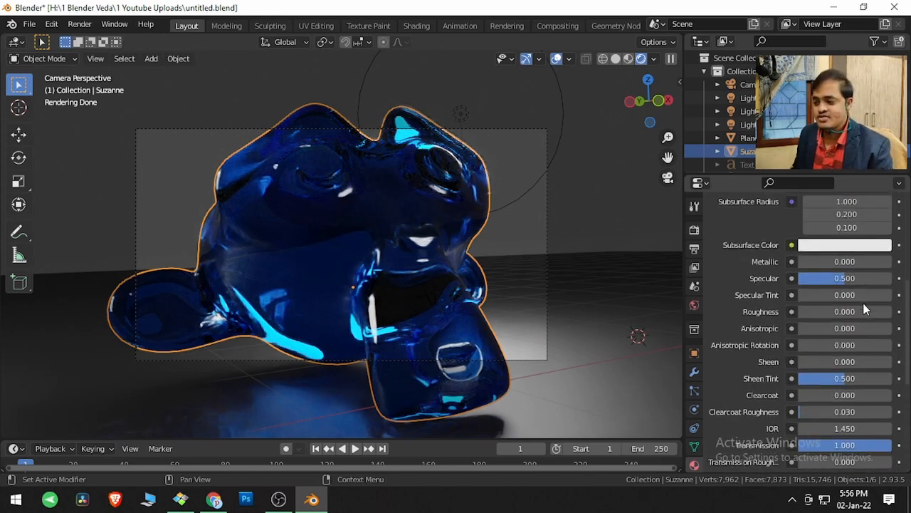
# - Set the Cycles render device to CPU in the render settings
pyautogui.click(694, 230)
pyautogui.scroll(-2, 724, 324)
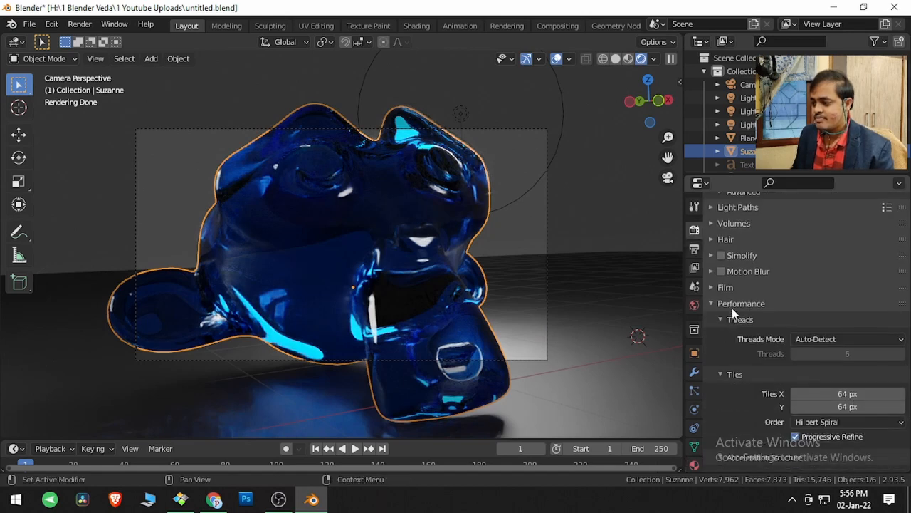
pyautogui.scroll(-3, 733, 309)
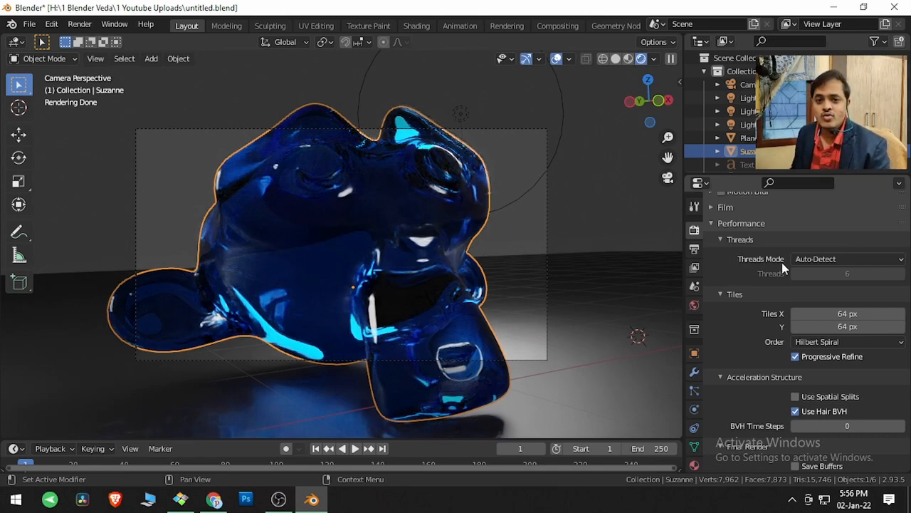
pyautogui.scroll(15, 782, 262)
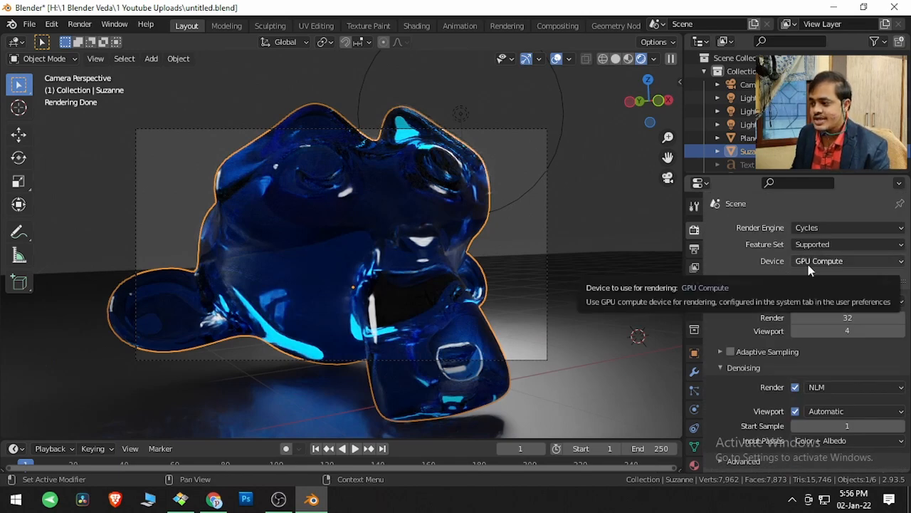
pyautogui.click(824, 263)
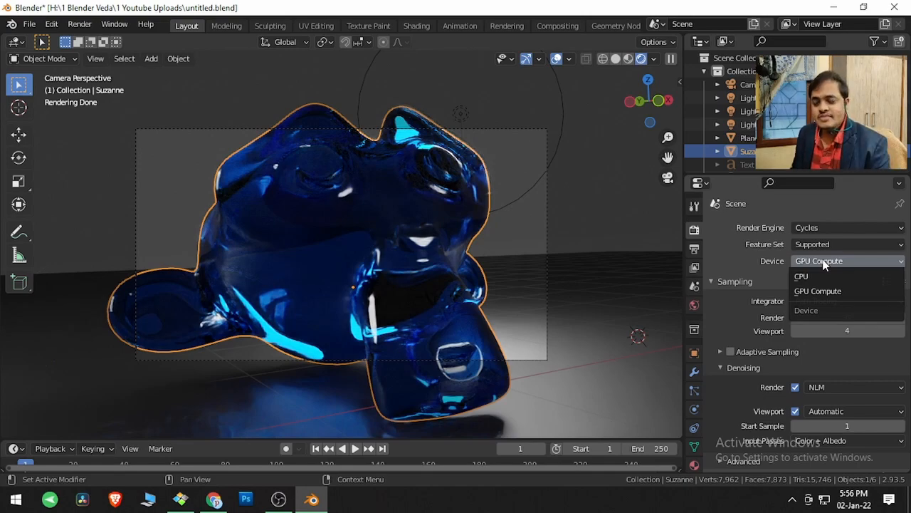
pyautogui.click(812, 276)
# - Render a test image of the current frame with Progressive Refine enabled and close the render window
pyautogui.scroll(-1, 764, 288)
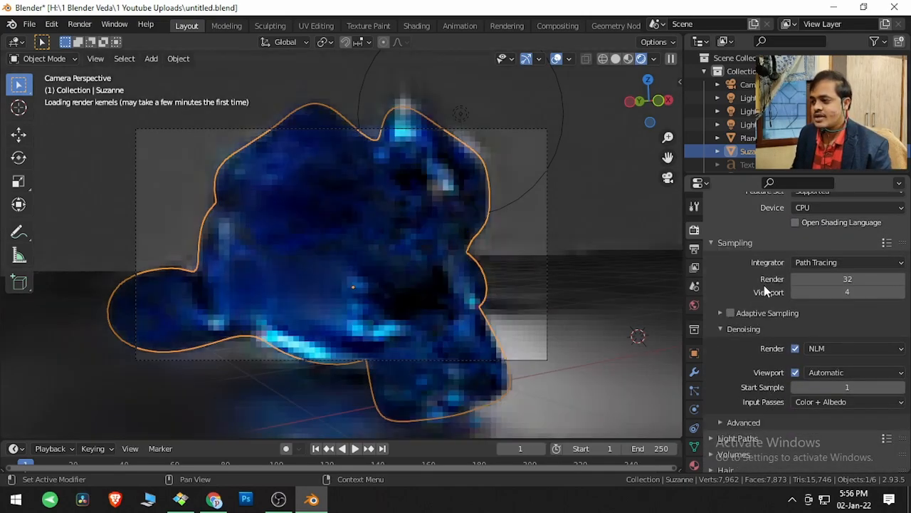
pyautogui.scroll(-8, 764, 285)
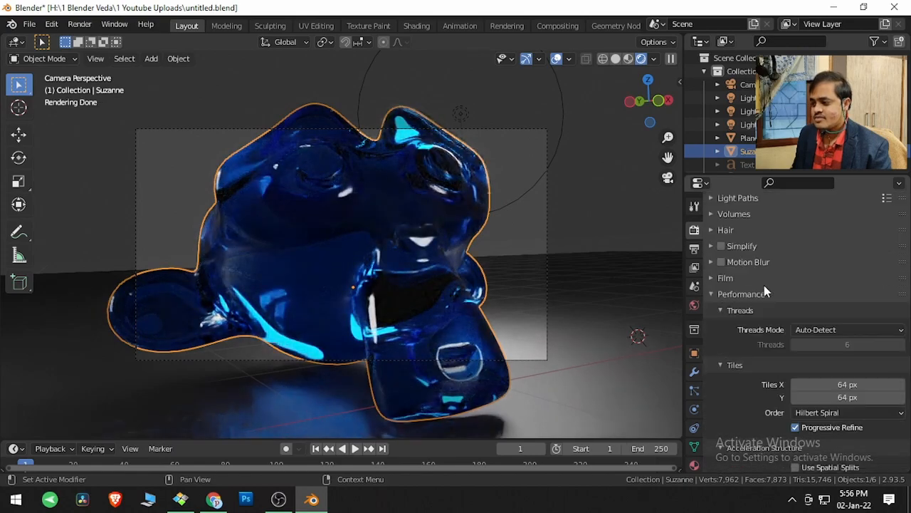
pyautogui.scroll(-4, 764, 288)
pyautogui.scroll(3, 763, 288)
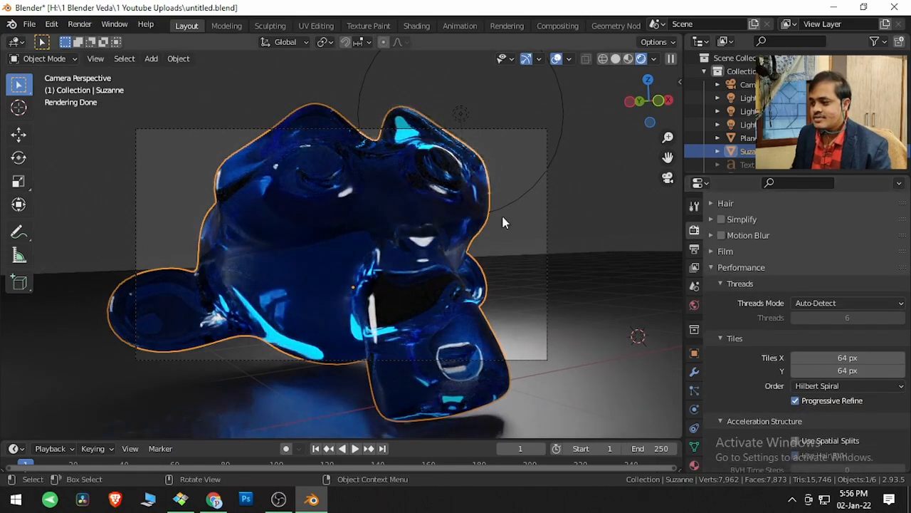
pyautogui.click(74, 26)
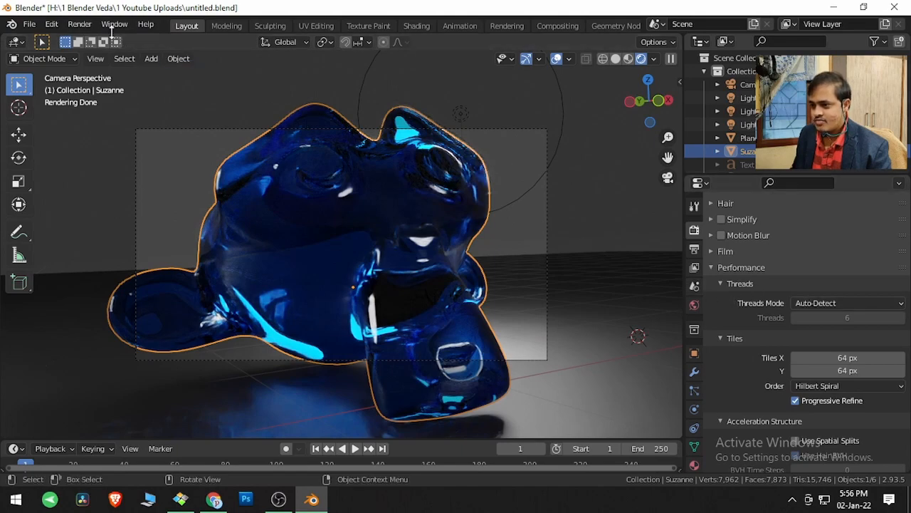
pyautogui.click(80, 24)
pyautogui.click(94, 37)
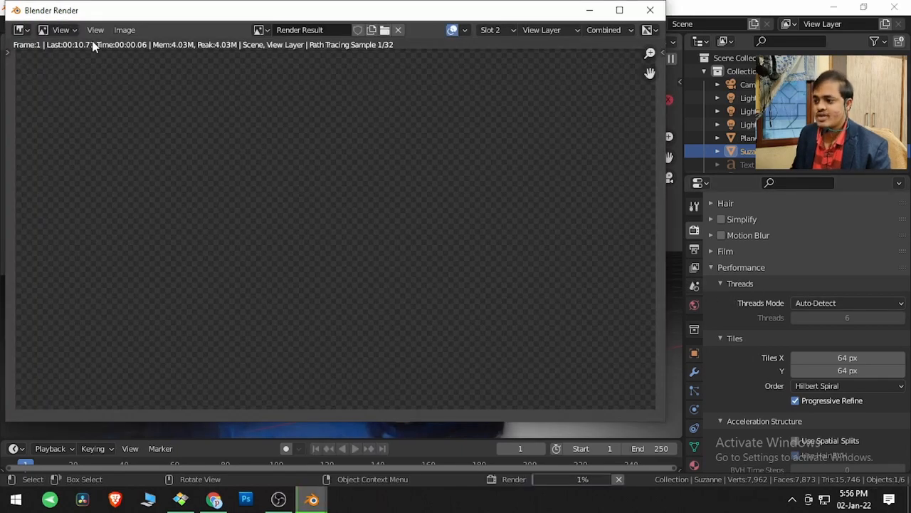
pyautogui.click(649, 10)
# - Disable Progressive Refine in the performance settings, render a test image and close the render window
pyautogui.scroll(-2, 732, 321)
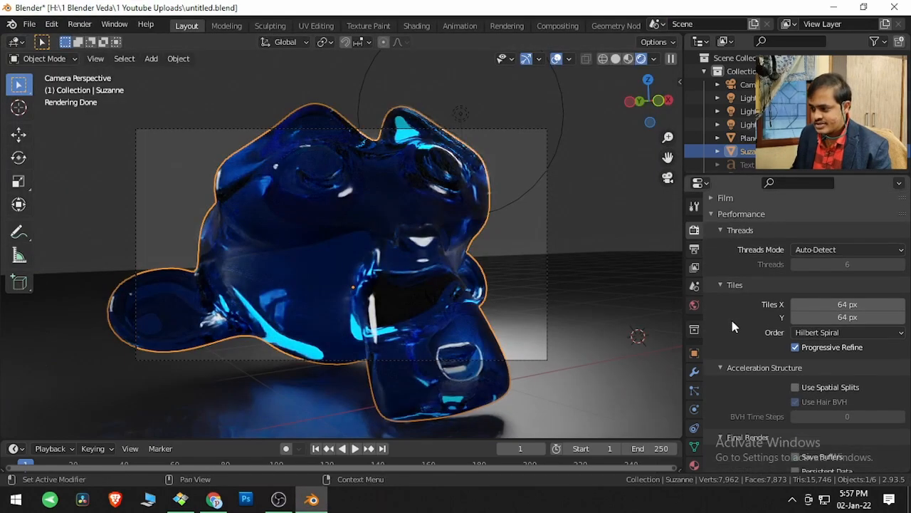
pyautogui.click(795, 348)
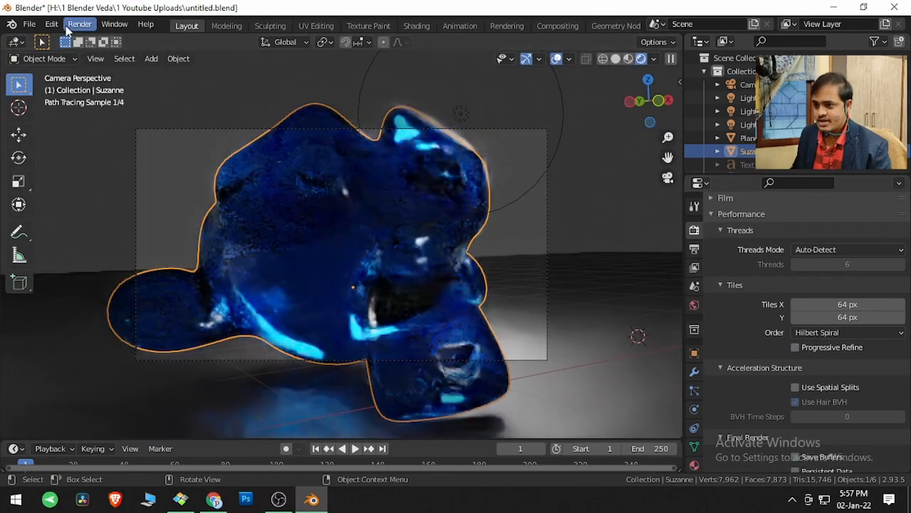
pyautogui.click(69, 24)
pyautogui.click(88, 38)
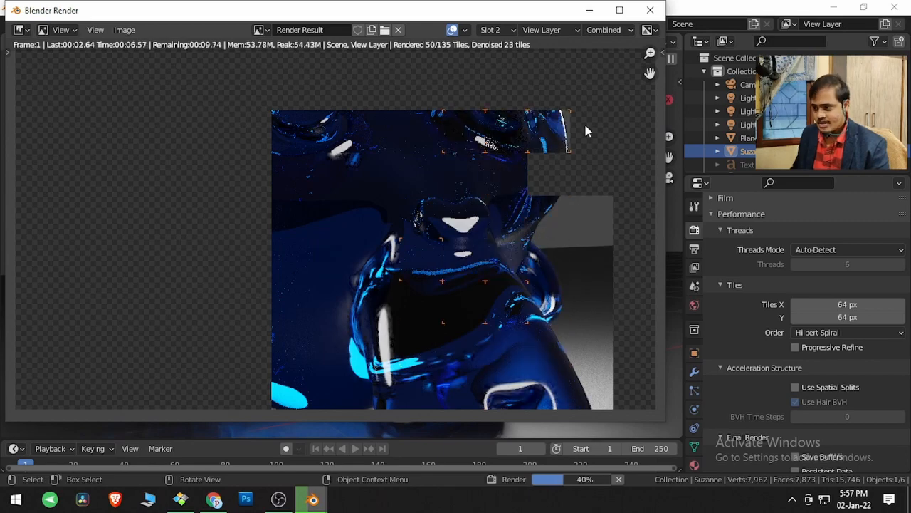
pyautogui.click(649, 11)
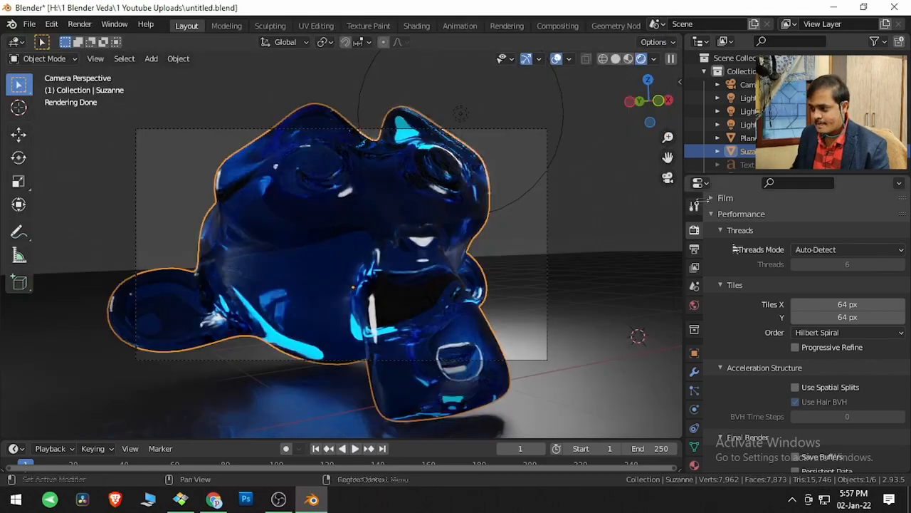
# - Set the performance Threads Mode to Fixed with 4 threads
pyautogui.click(827, 249)
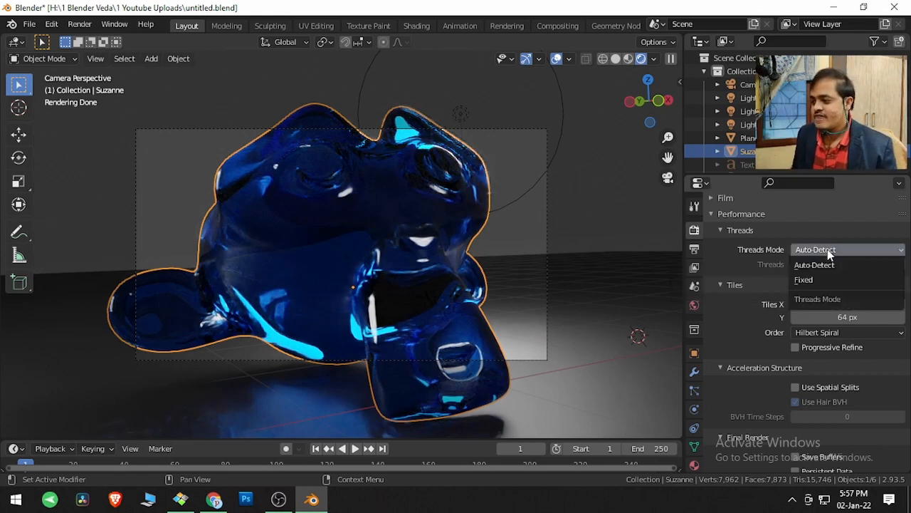
pyautogui.click(828, 278)
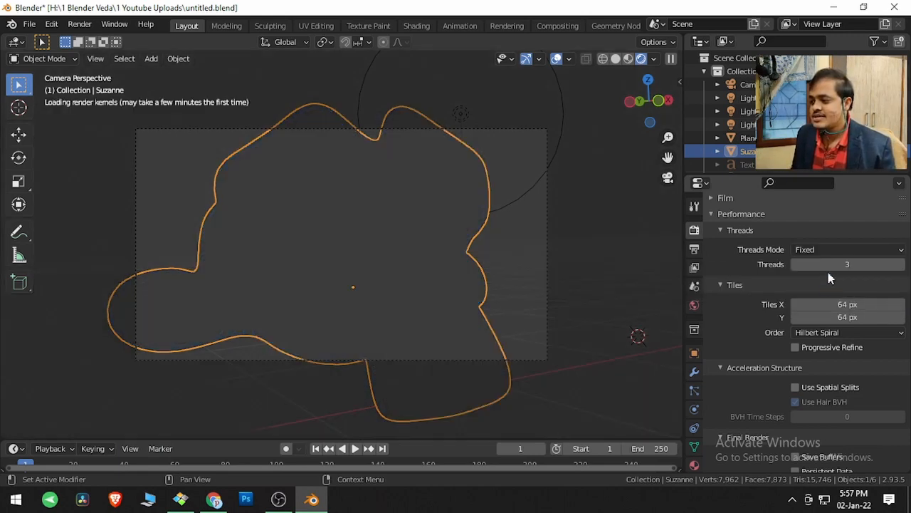
pyautogui.click(830, 264)
pyautogui.write('4')
pyautogui.press('Return')
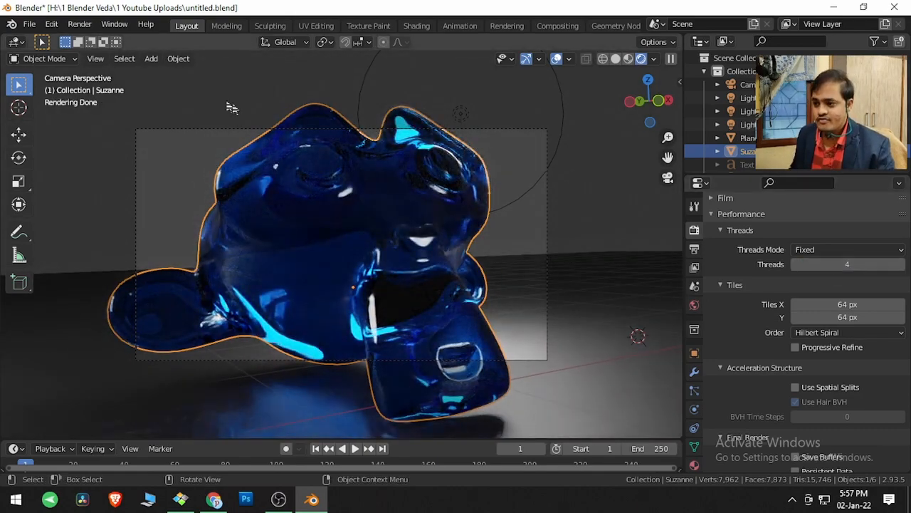
# - Render a test image with the fixed thread count, close it, and restore Threads Mode to Auto-Detect
pyautogui.click(79, 24)
pyautogui.click(77, 39)
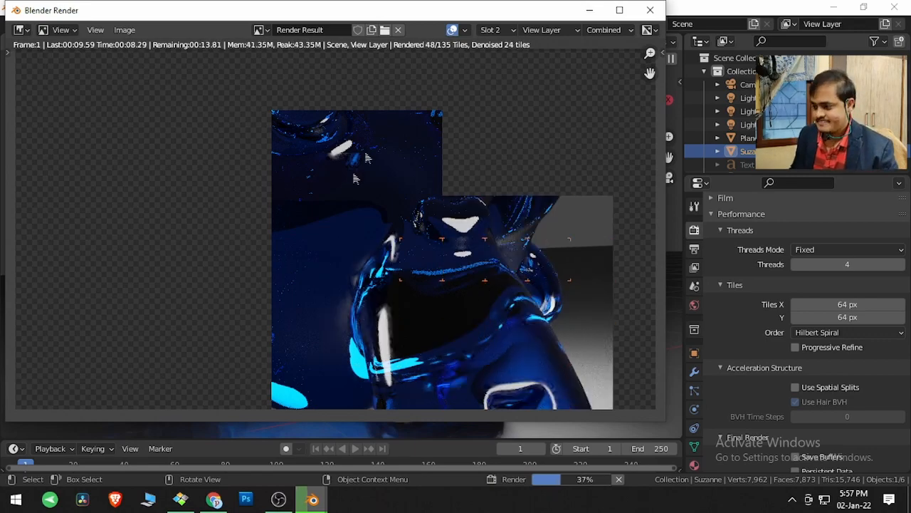
pyautogui.click(650, 10)
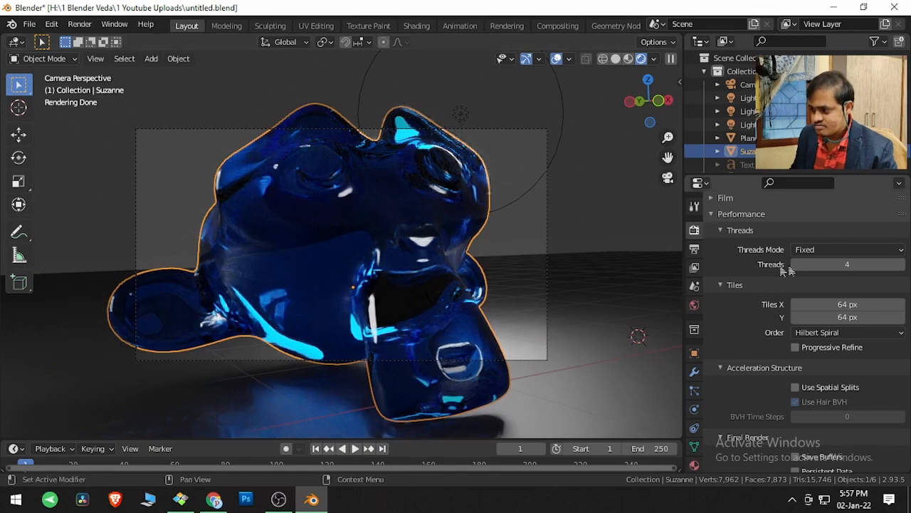
pyautogui.click(860, 251)
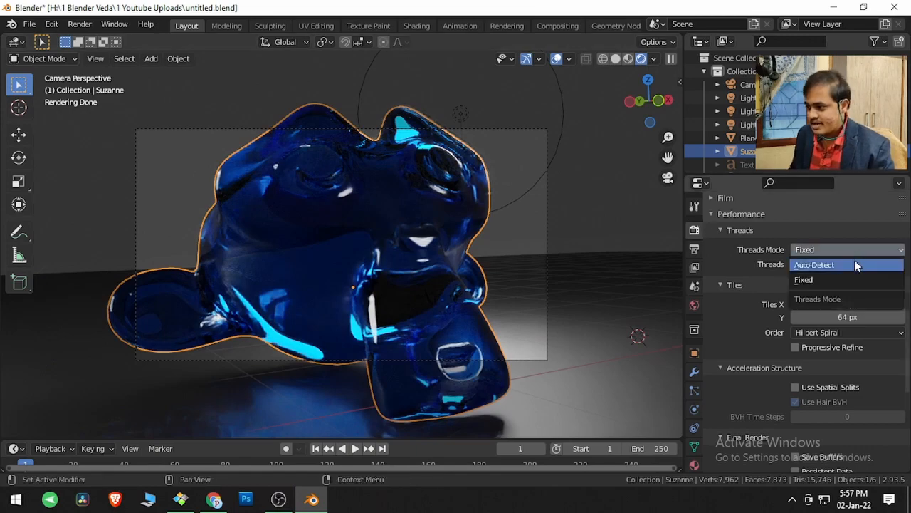
pyautogui.click(857, 264)
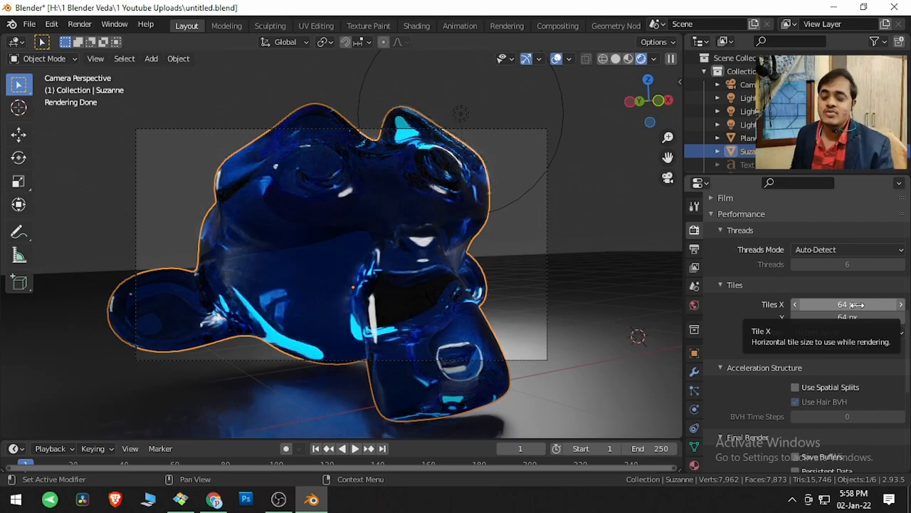
# - Set the render tile size to 32 px in both X and Y
pyautogui.scroll(6, 858, 305)
pyautogui.scroll(-3, 860, 306)
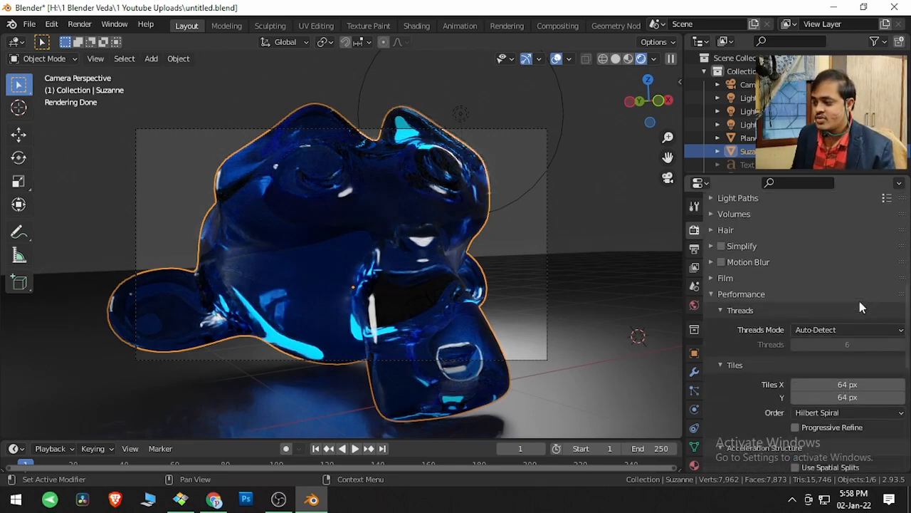
pyautogui.scroll(-2, 859, 307)
pyautogui.click(867, 331)
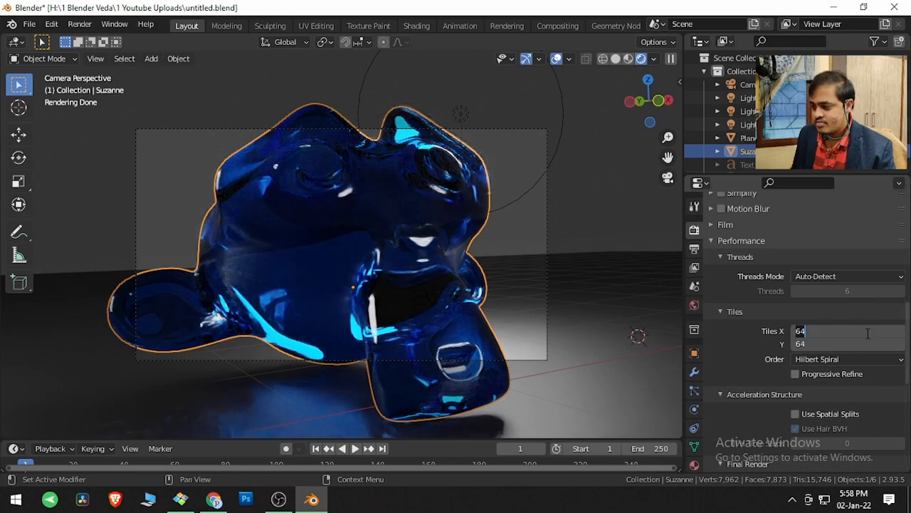
pyautogui.write('32')
pyautogui.press('Return')
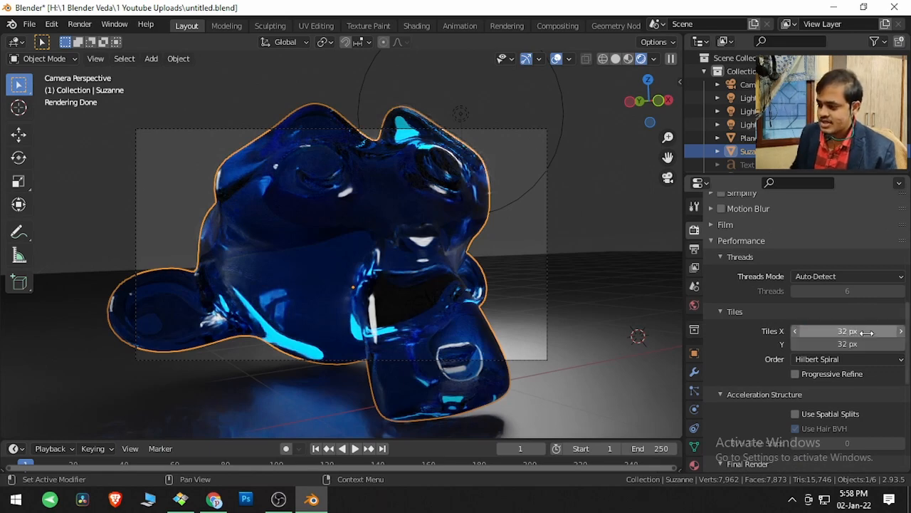
# - Render a test image on the CPU with the 32 px tiles and close the render window
pyautogui.scroll(2, 865, 335)
pyautogui.scroll(9, 865, 332)
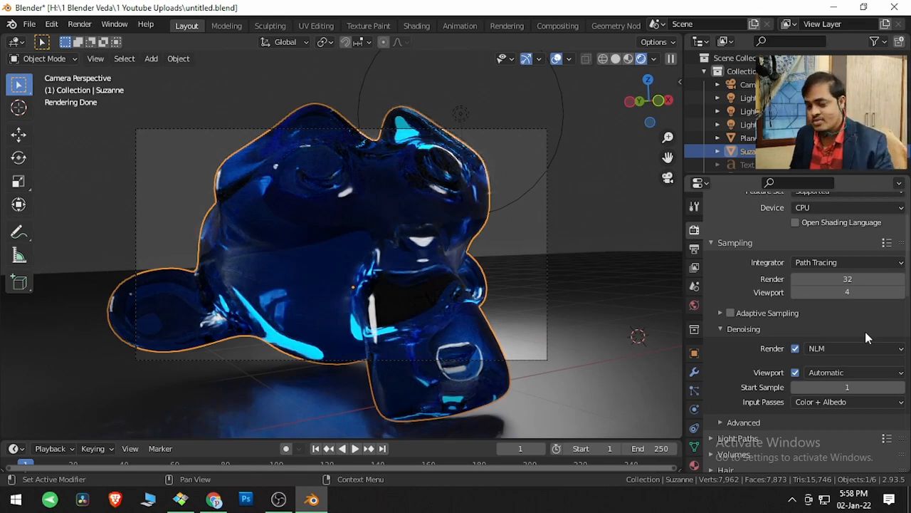
pyautogui.scroll(3, 865, 331)
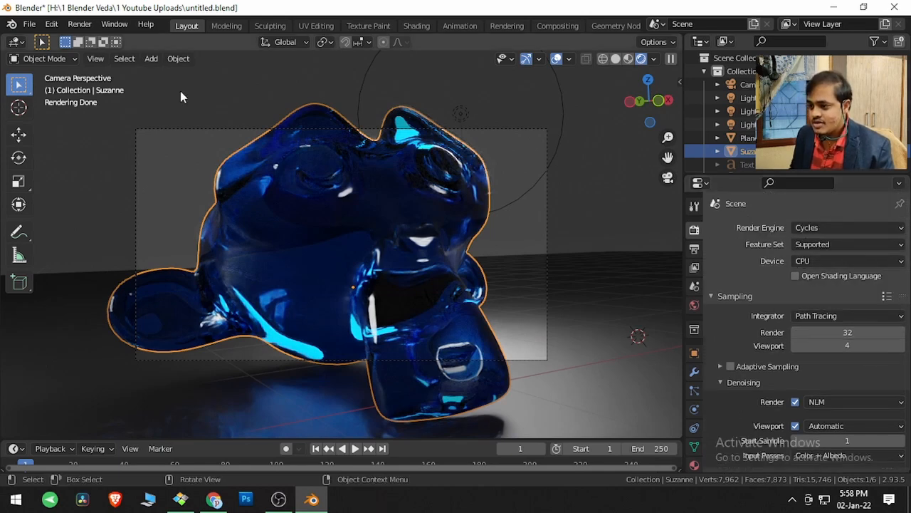
pyautogui.click(81, 24)
pyautogui.click(106, 39)
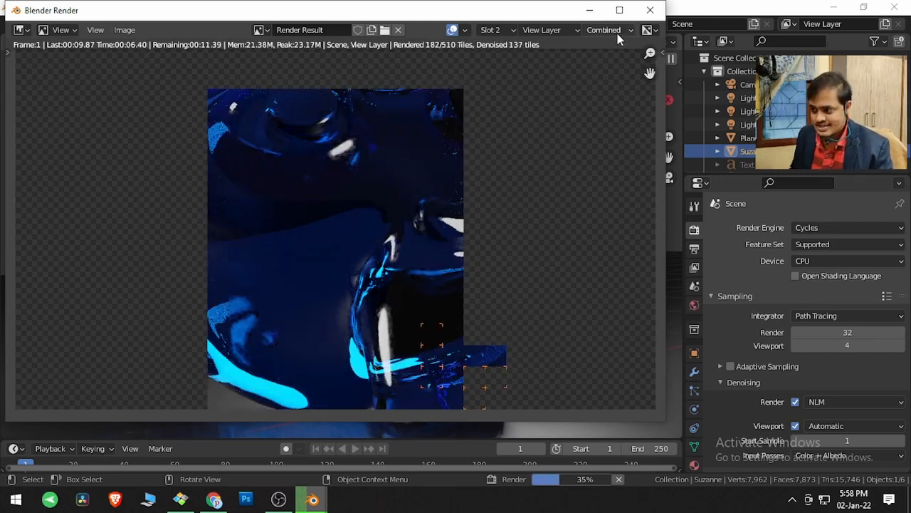
pyautogui.click(650, 9)
# - Switch the render device to GPU Compute and set the tile size to 128 px in both X and Y
pyautogui.click(813, 260)
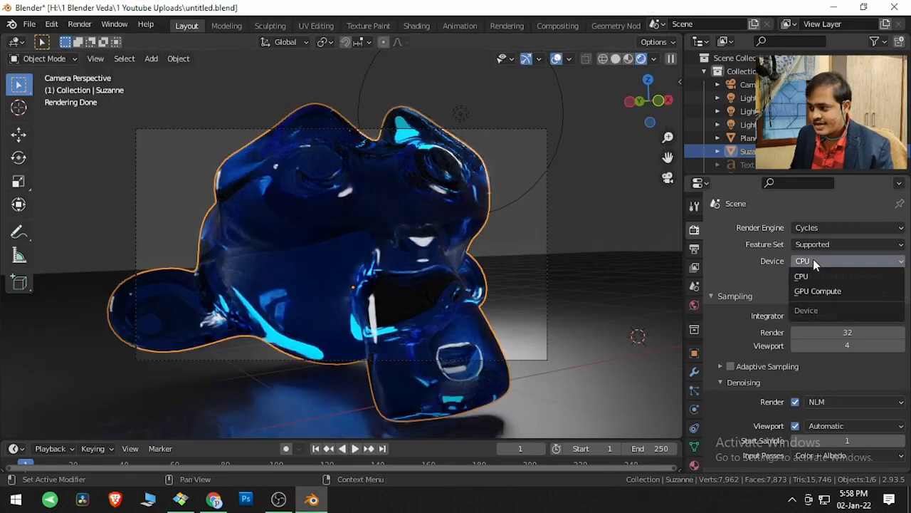
pyautogui.click(811, 292)
pyautogui.scroll(-15, 773, 334)
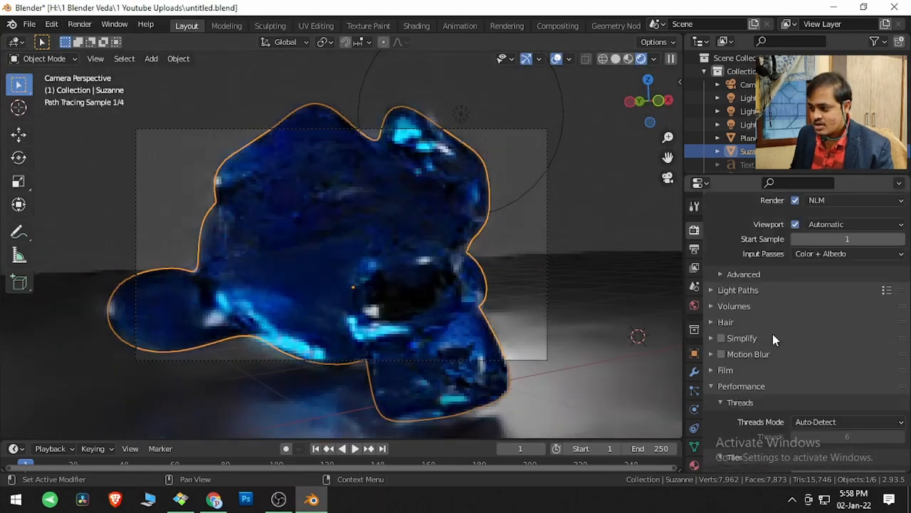
pyautogui.click(837, 343)
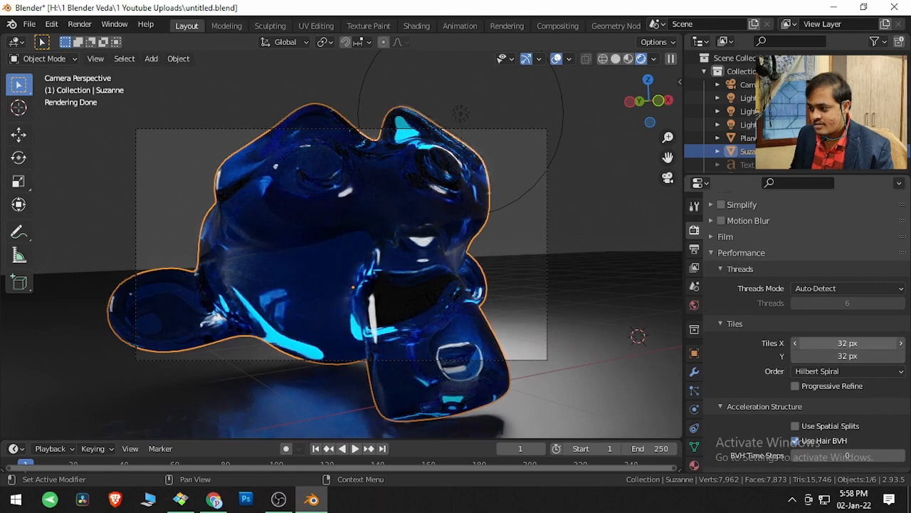
pyautogui.write('1')
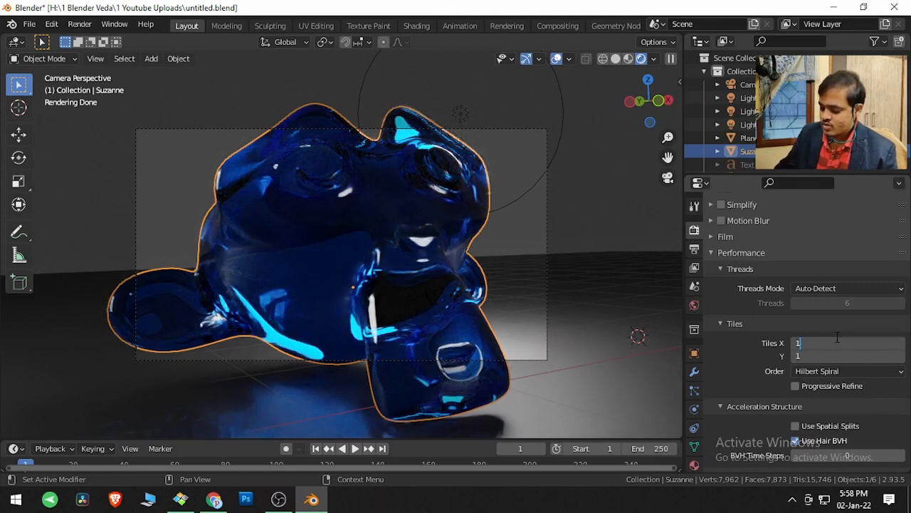
pyautogui.write('28')
pyautogui.press('Return')
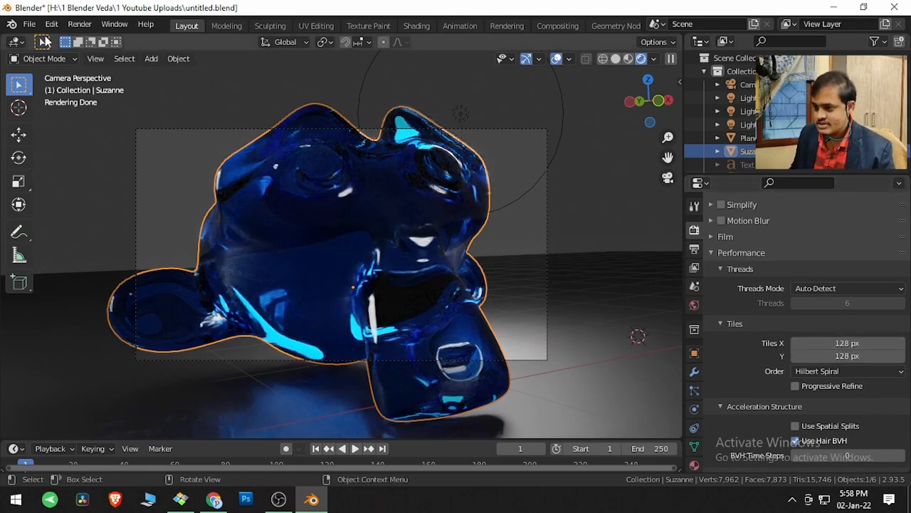
# - Render the image on the GPU with the 128 px tiles
pyautogui.click(81, 25)
pyautogui.click(96, 40)
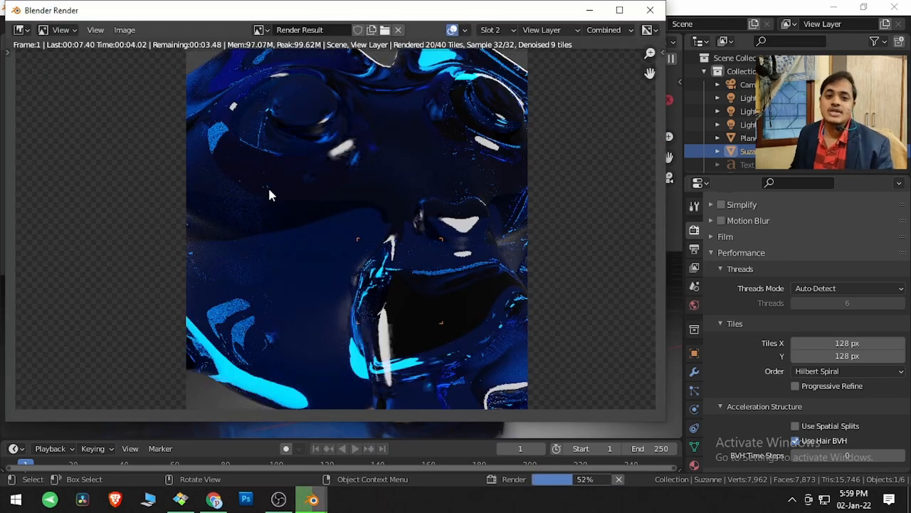
# - Close the GPU render, set the tile order to Bottom to Top, render a test image and close its window
pyautogui.click(650, 9)
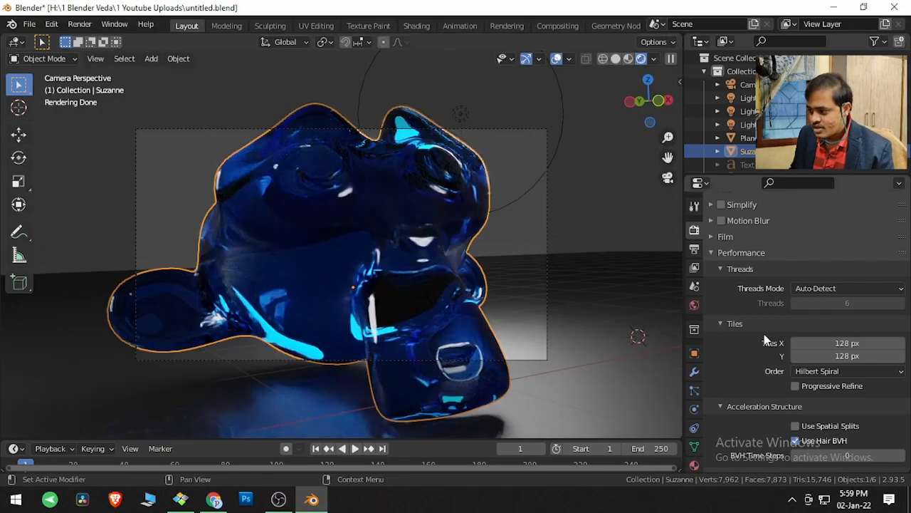
pyautogui.click(830, 371)
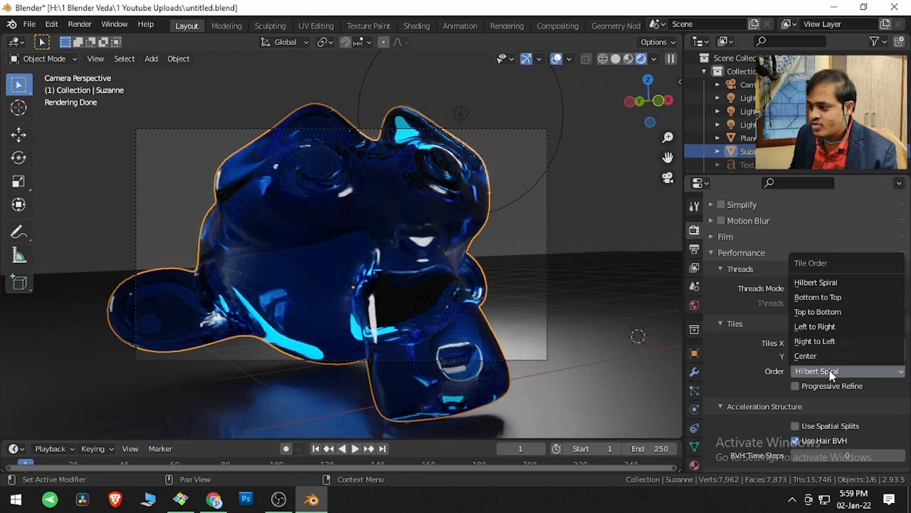
pyautogui.click(834, 302)
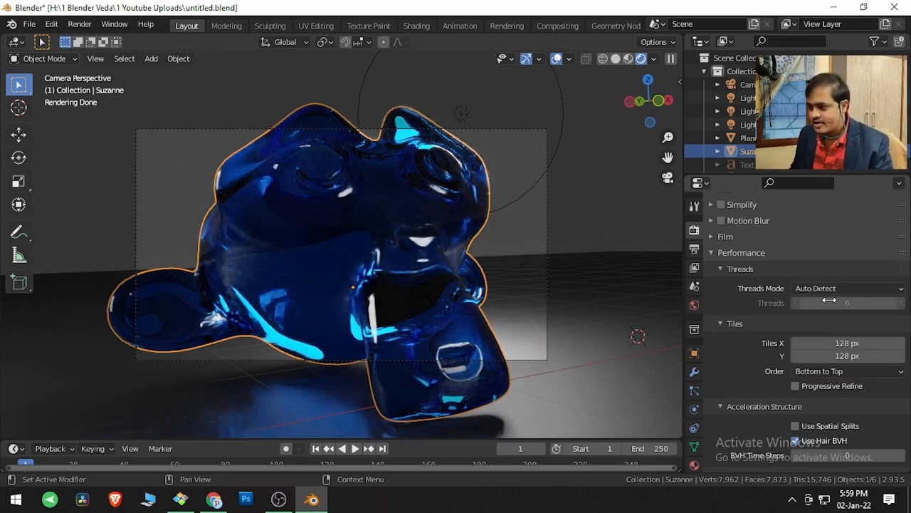
pyautogui.click(85, 27)
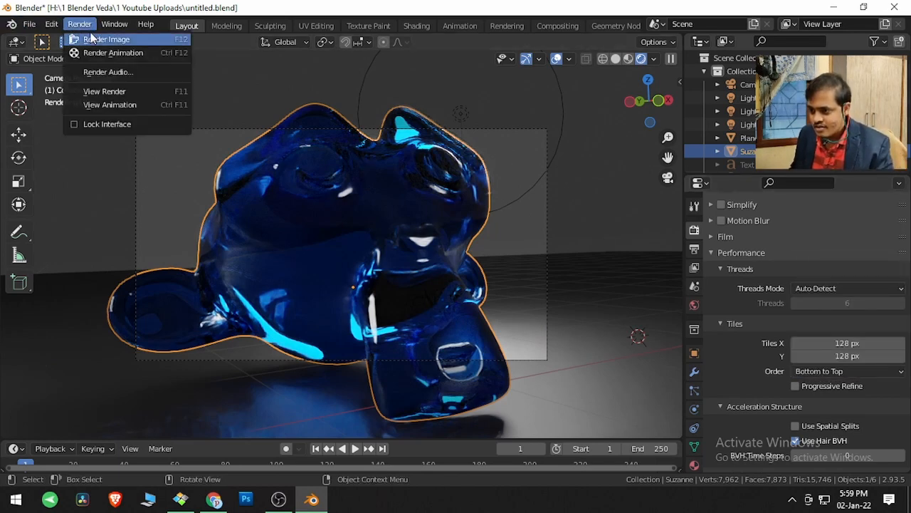
pyautogui.click(96, 39)
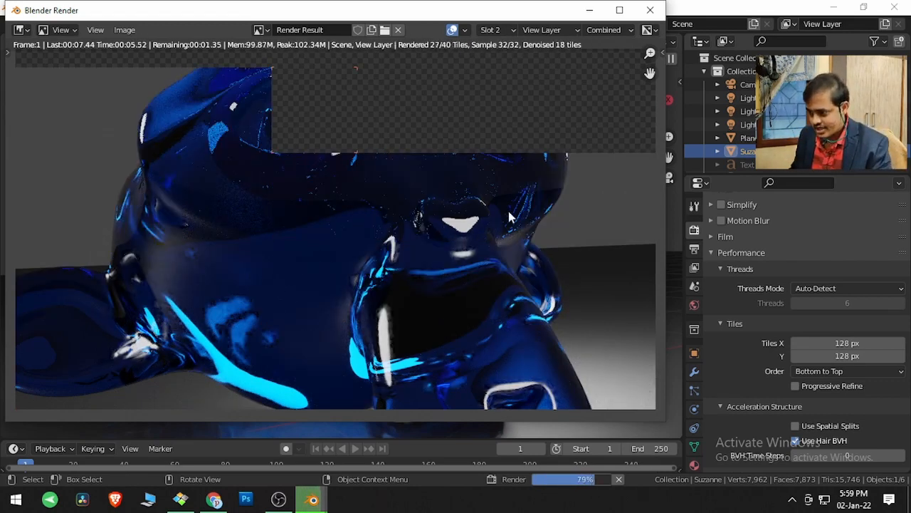
pyautogui.click(649, 13)
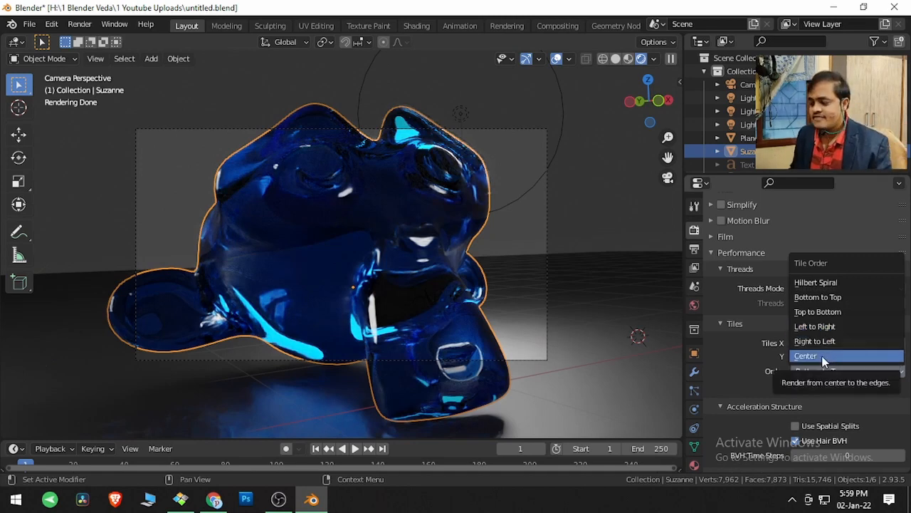
# - Set the tile order to Top to Bottom, render a test image and close the render window
pyautogui.click(826, 371)
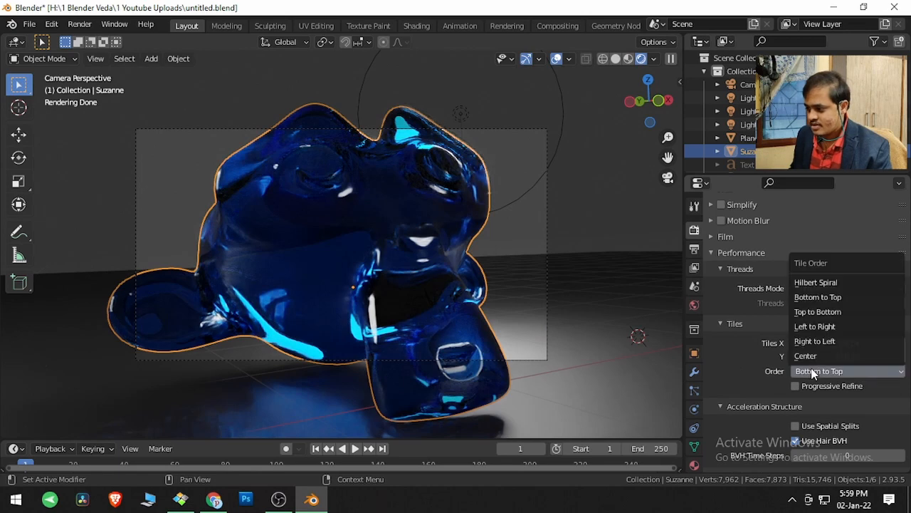
pyautogui.click(826, 312)
pyautogui.scroll(-1, 732, 370)
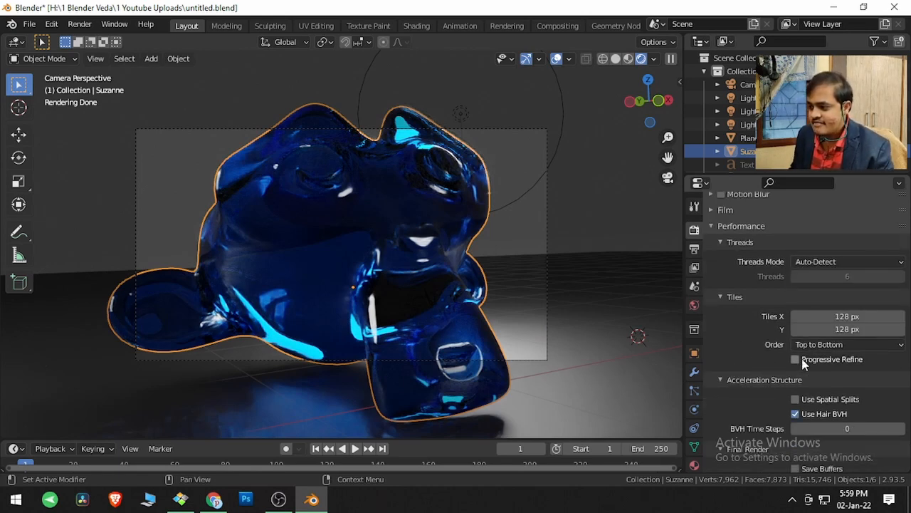
pyautogui.click(79, 24)
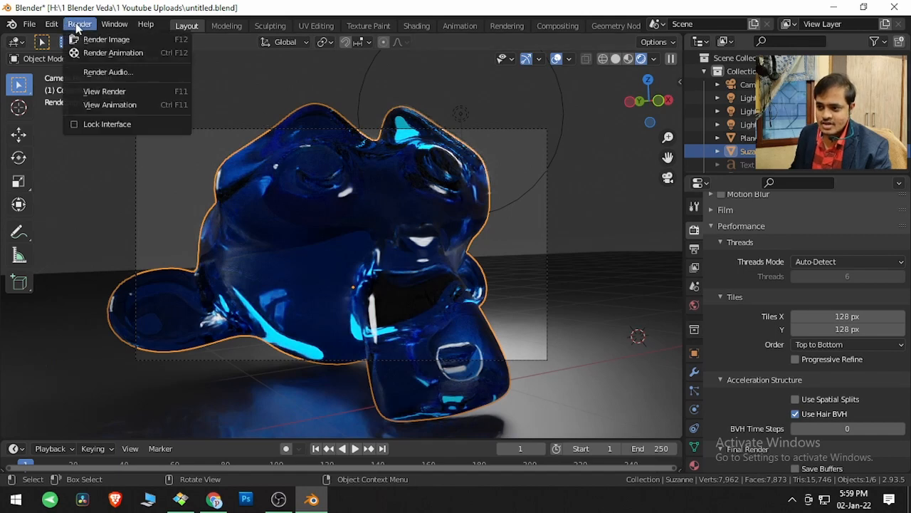
pyautogui.click(89, 41)
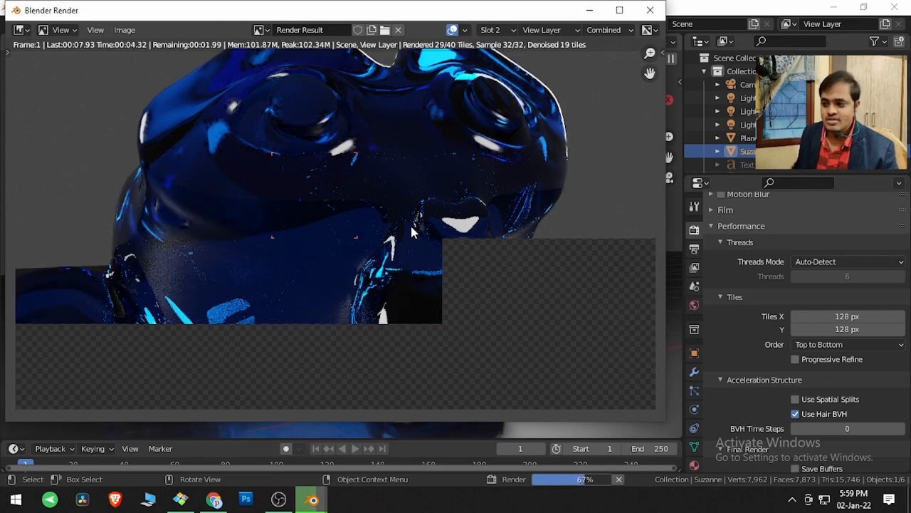
pyautogui.click(650, 10)
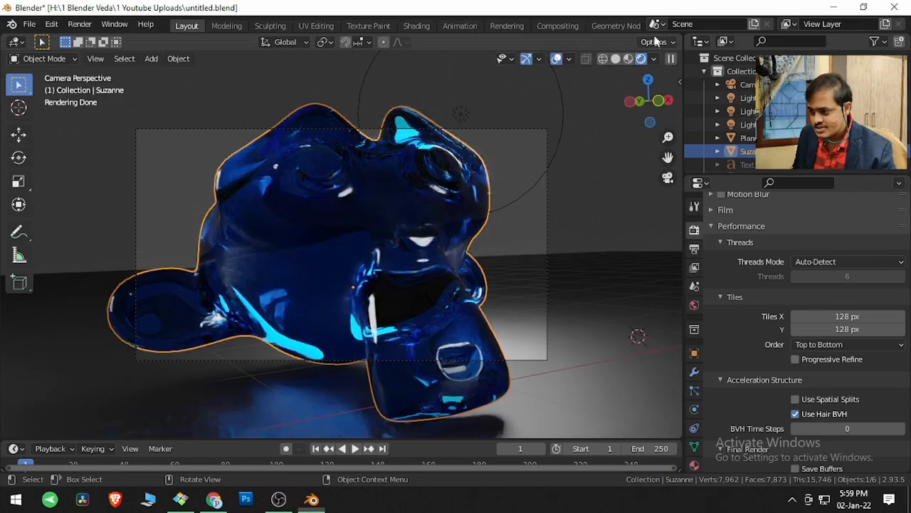
# - Enable Progressive Refine for the tiles, render a test image and close the render window
pyautogui.click(796, 361)
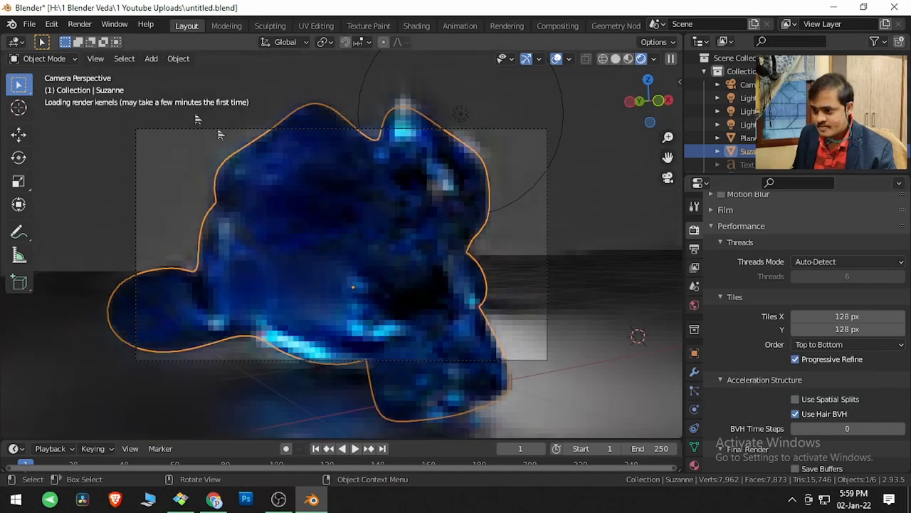
pyautogui.click(80, 25)
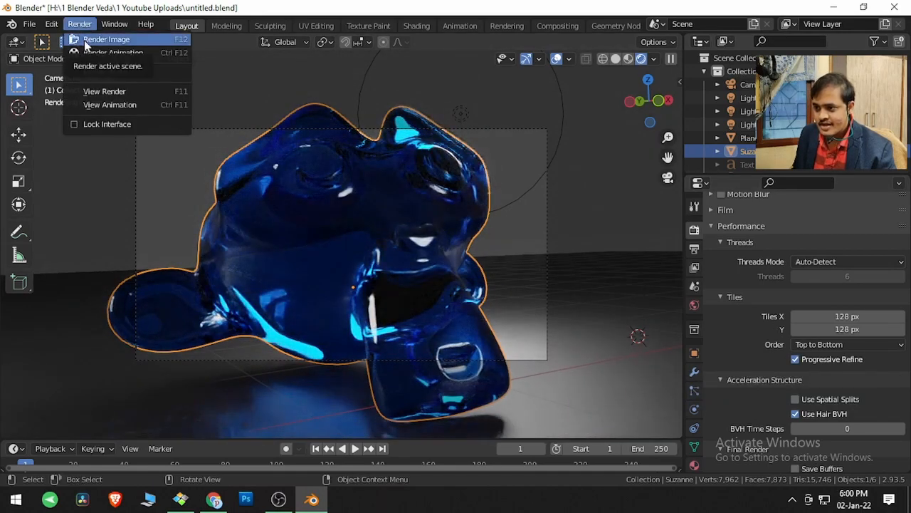
pyautogui.click(84, 40)
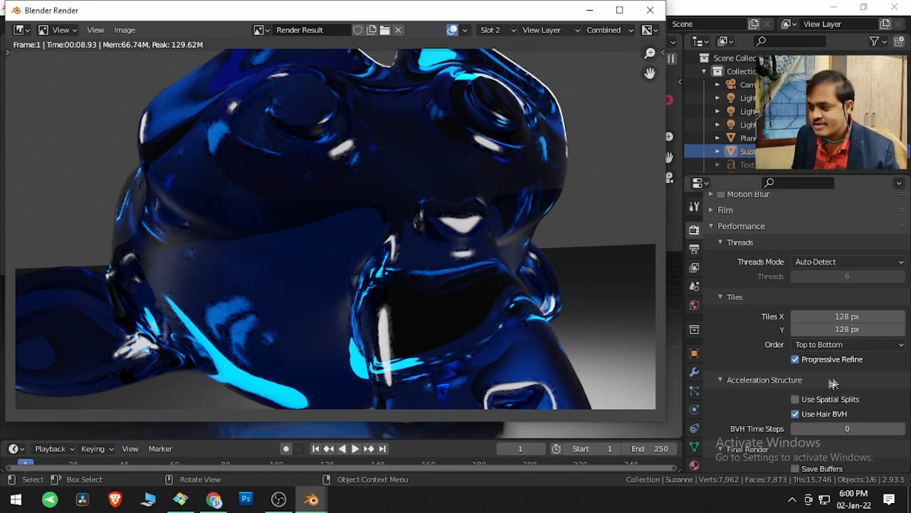
pyautogui.click(650, 10)
# - Examine the Acceleration Structure, Final Render and Viewport performance settings and the File Paths section of the preferences
pyautogui.scroll(-3, 772, 377)
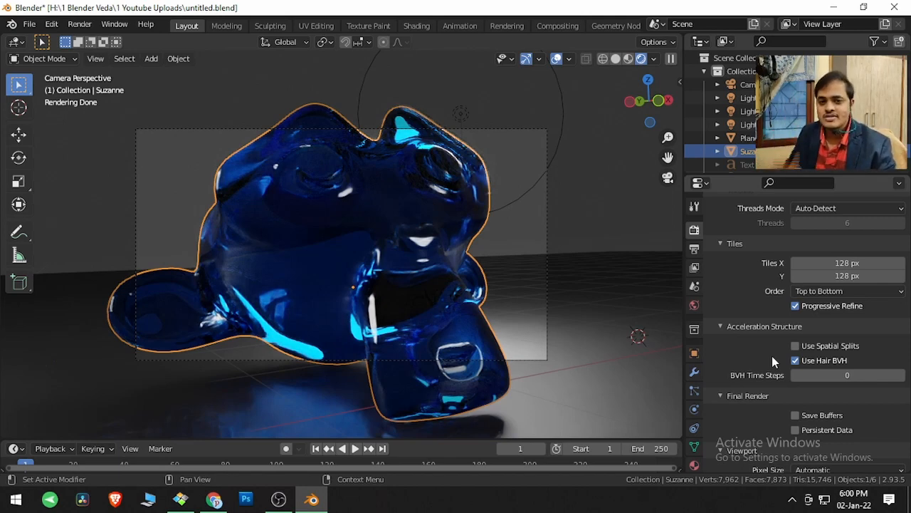
pyautogui.scroll(-1, 771, 361)
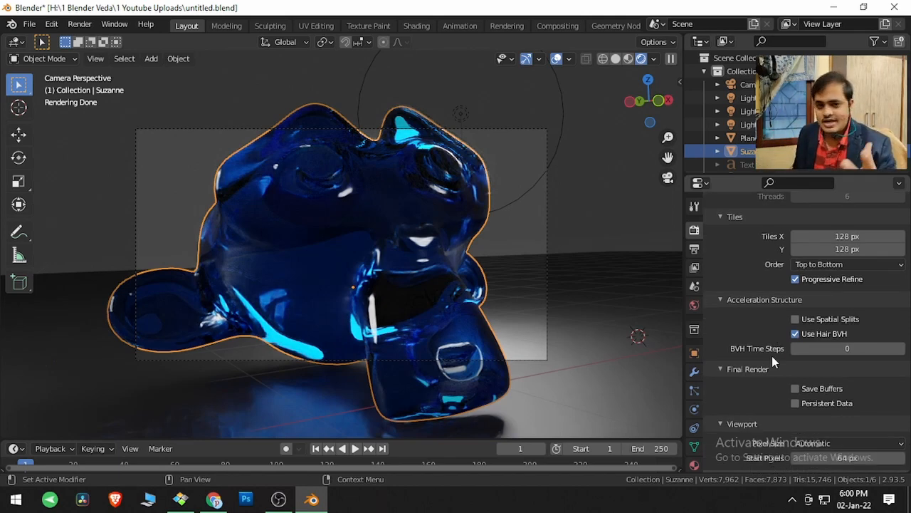
pyautogui.scroll(-1, 771, 362)
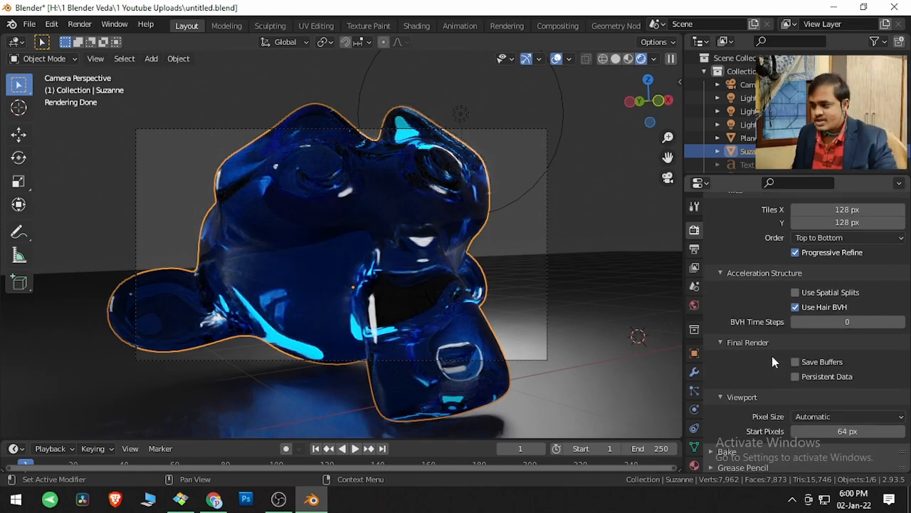
pyautogui.scroll(-1, 772, 361)
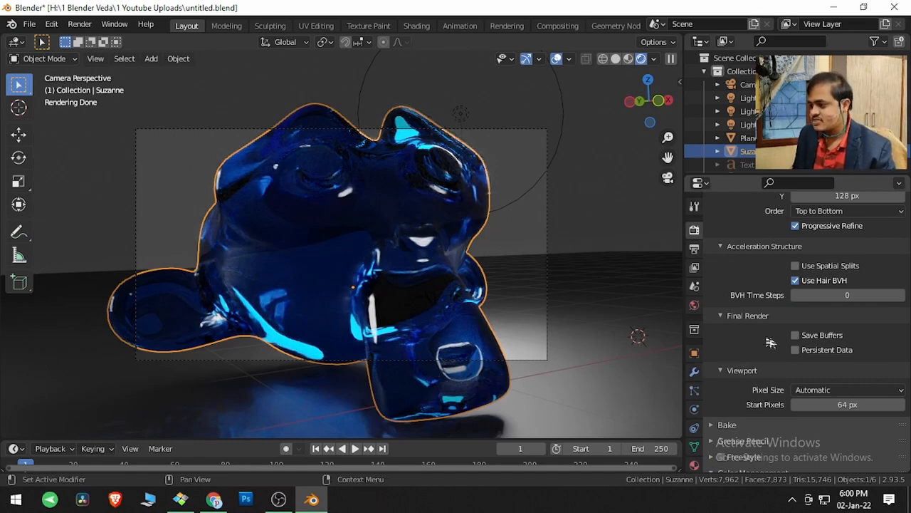
pyautogui.click(52, 24)
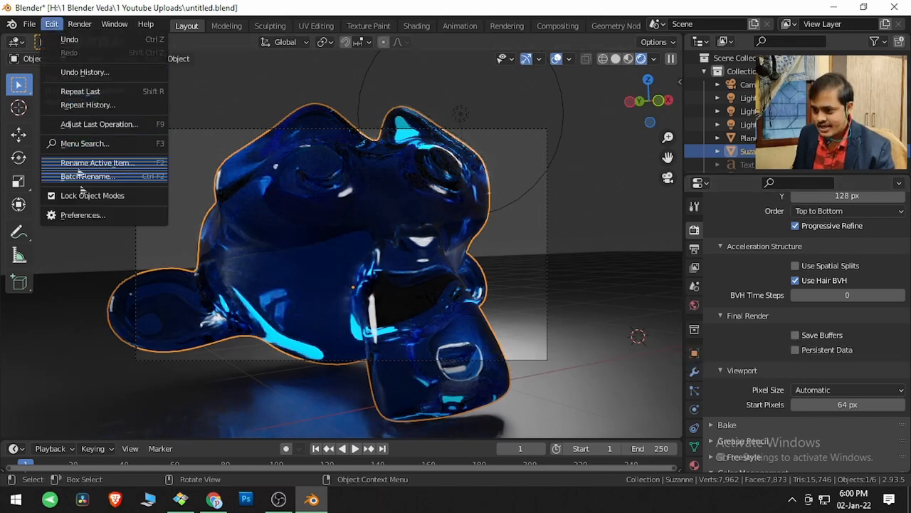
pyautogui.click(84, 215)
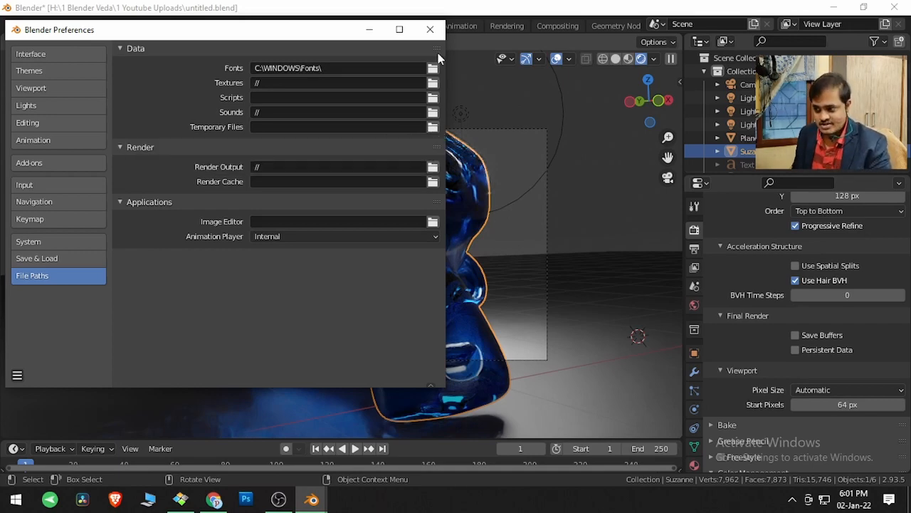
pyautogui.click(429, 30)
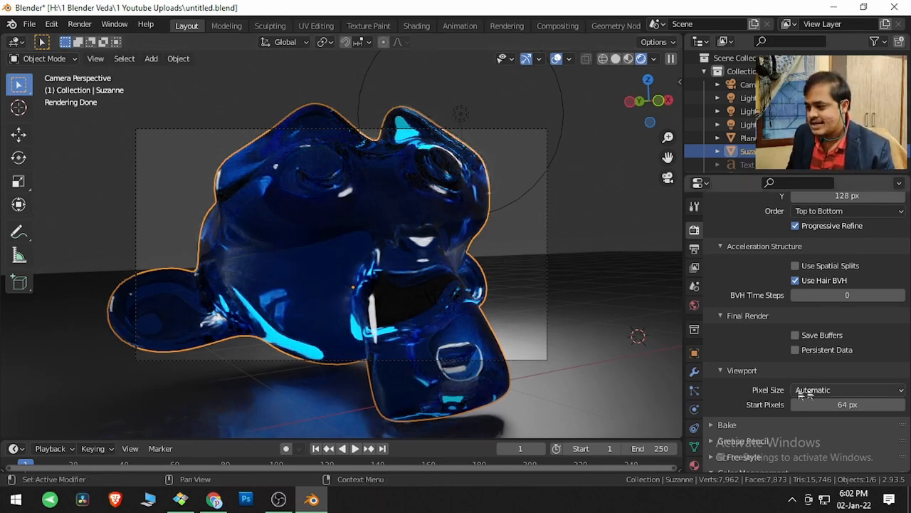
# - Try a viewport Pixel Size of 2x, set it to 8x and inspect the Suzanne preview from another angle
pyautogui.click(833, 390)
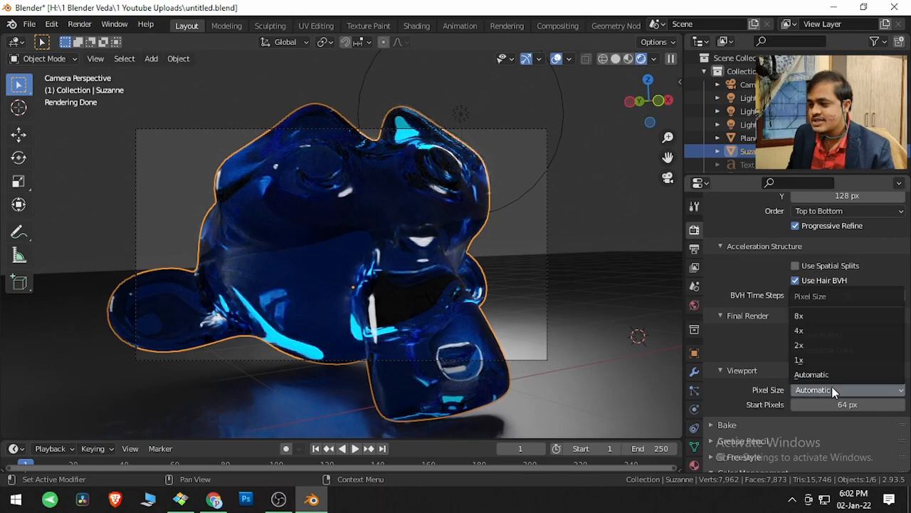
pyautogui.click(813, 351)
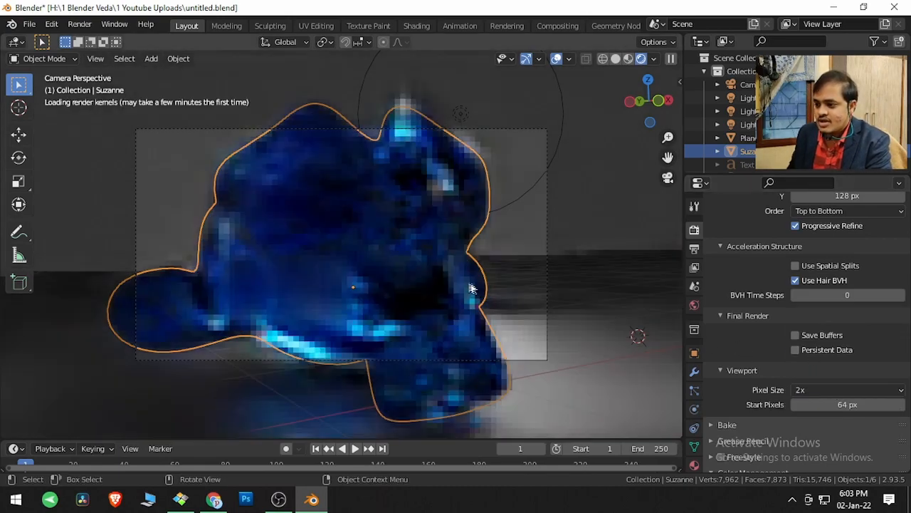
pyautogui.click(812, 393)
pyautogui.click(810, 322)
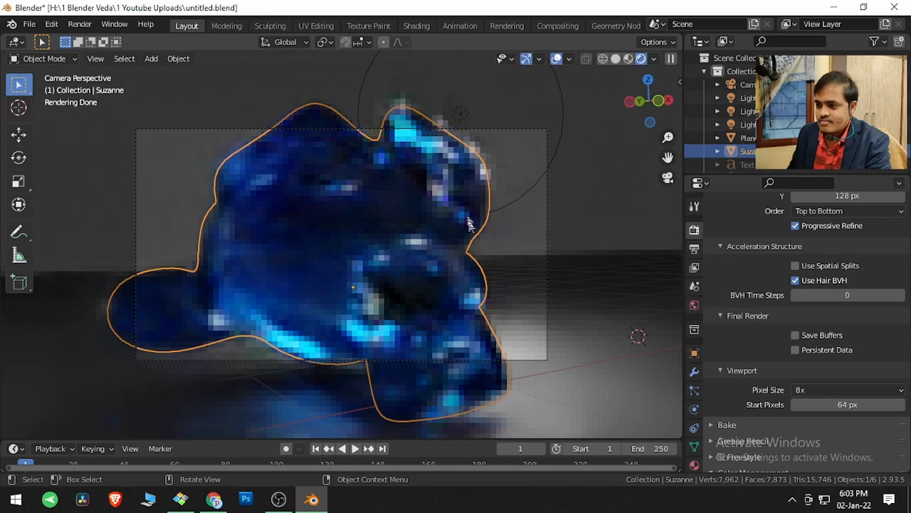
pyautogui.click(514, 229)
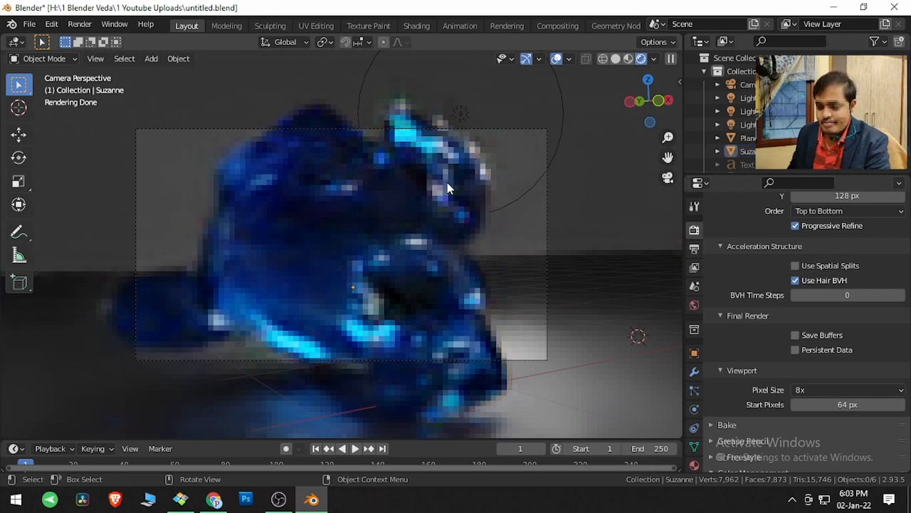
pyautogui.moveTo(452, 271)
pyautogui.mouseDown(button='middle')
pyautogui.moveTo(494, 266)
pyautogui.moveTo(469, 307)
pyautogui.moveTo(482, 299)
pyautogui.moveTo(427, 313)
pyautogui.moveTo(453, 276)
pyautogui.moveTo(461, 279)
pyautogui.mouseUp(button='middle')
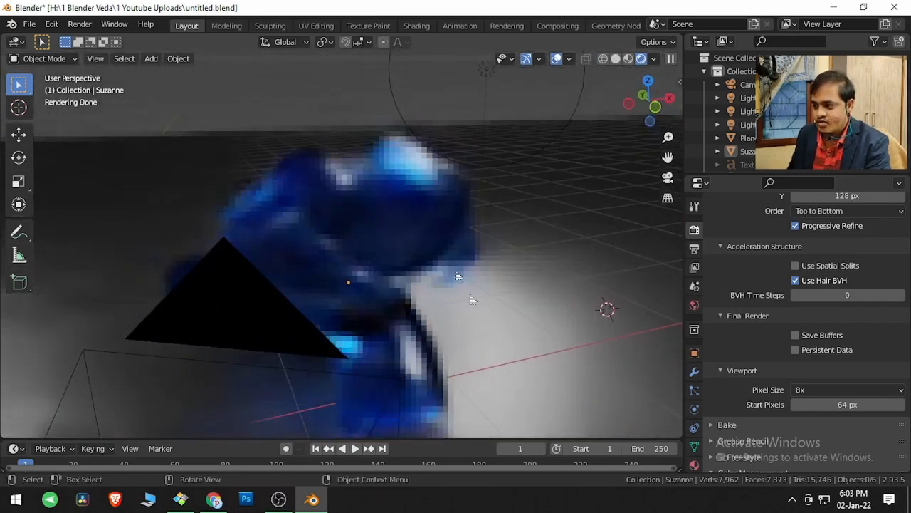
pyautogui.click(829, 393)
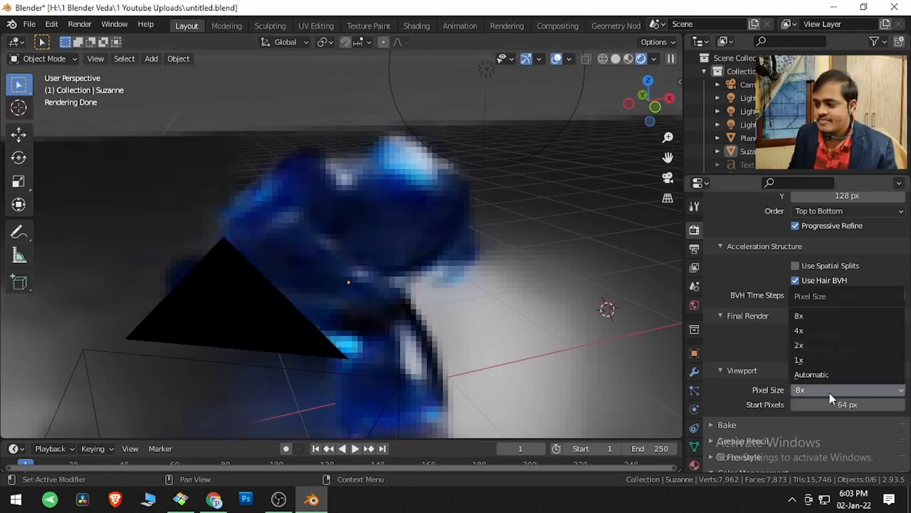
pyautogui.click(819, 315)
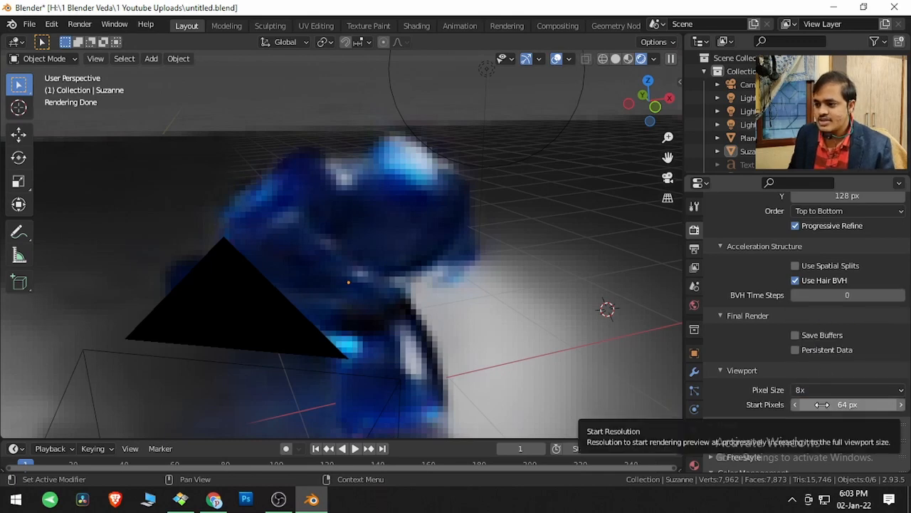